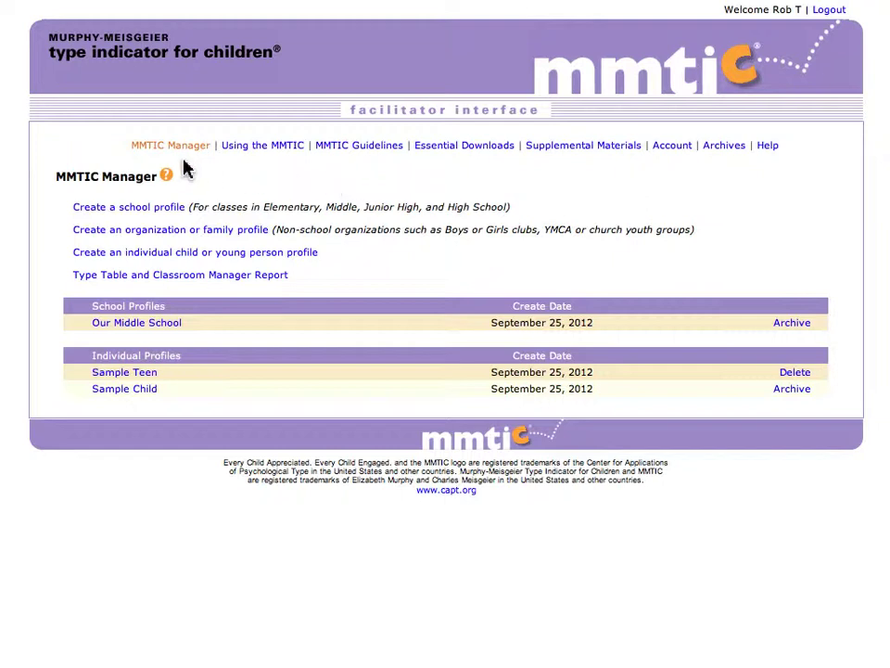
Open the Using the MMTIC overview and view the details on creating a school, organizational or individual profile.
left_click(248, 153)
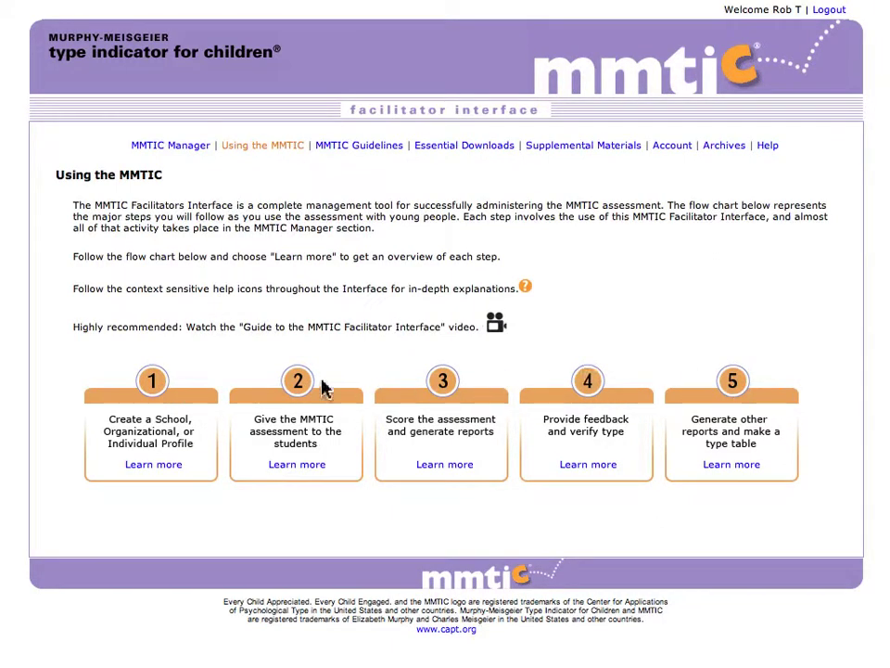
left_click(154, 465)
Open the MMTIC Guidelines and read through the administration, type verification and ethical guidelines.
left_click(384, 146)
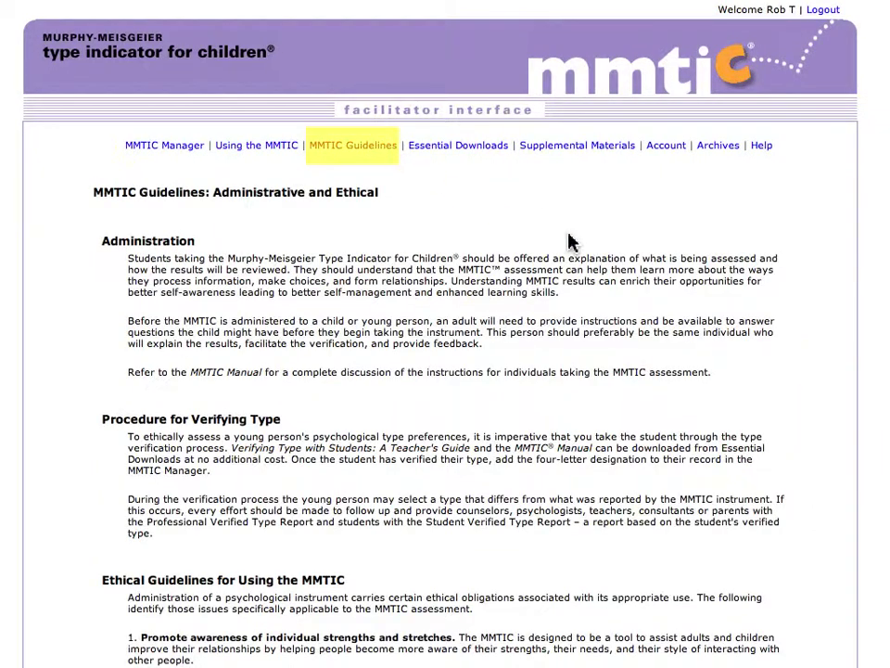
scroll(570, 237, "down", 5)
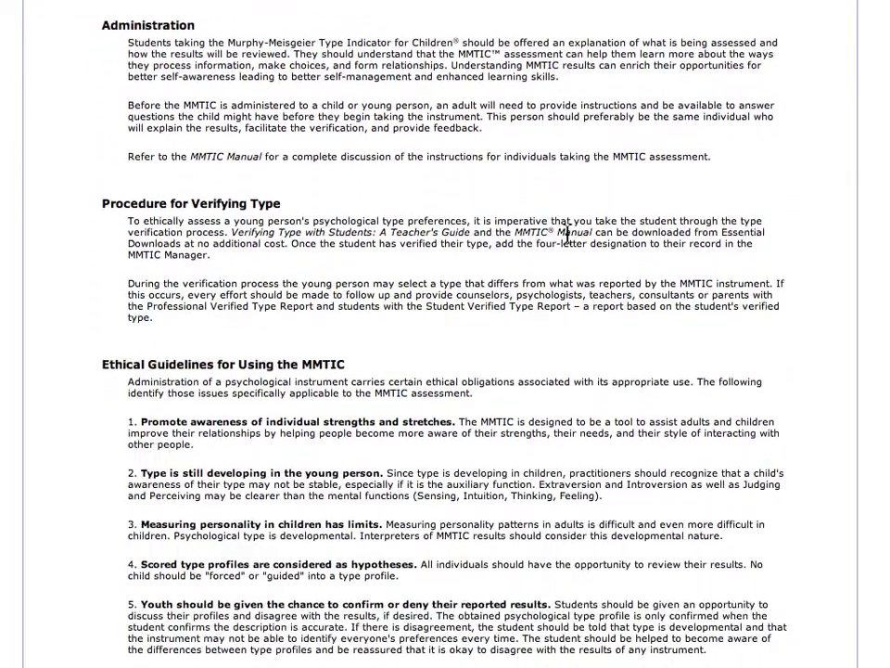
scroll(571, 236, "down", 8)
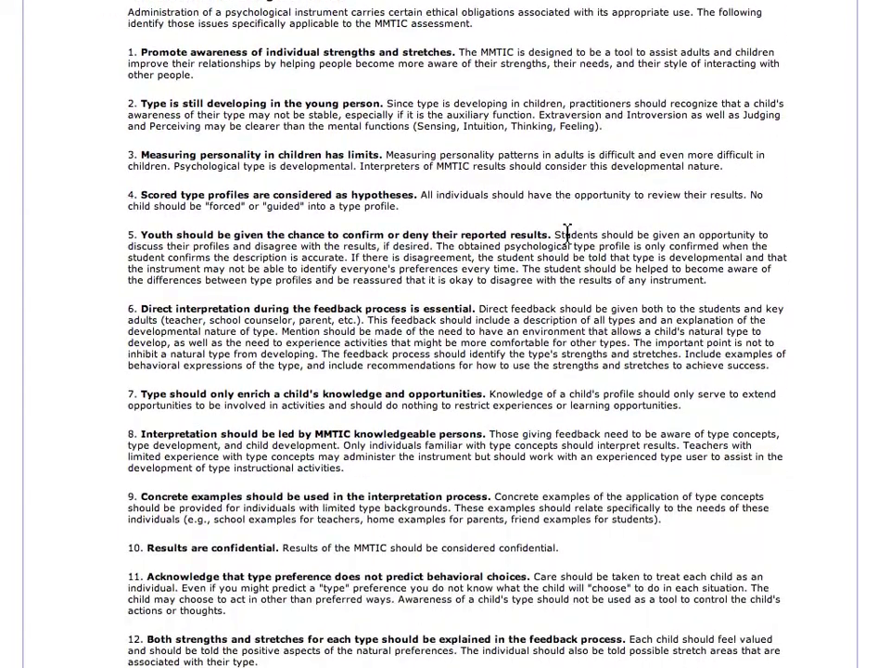
scroll(568, 232, "down", 3)
scroll(568, 237, "up", 6)
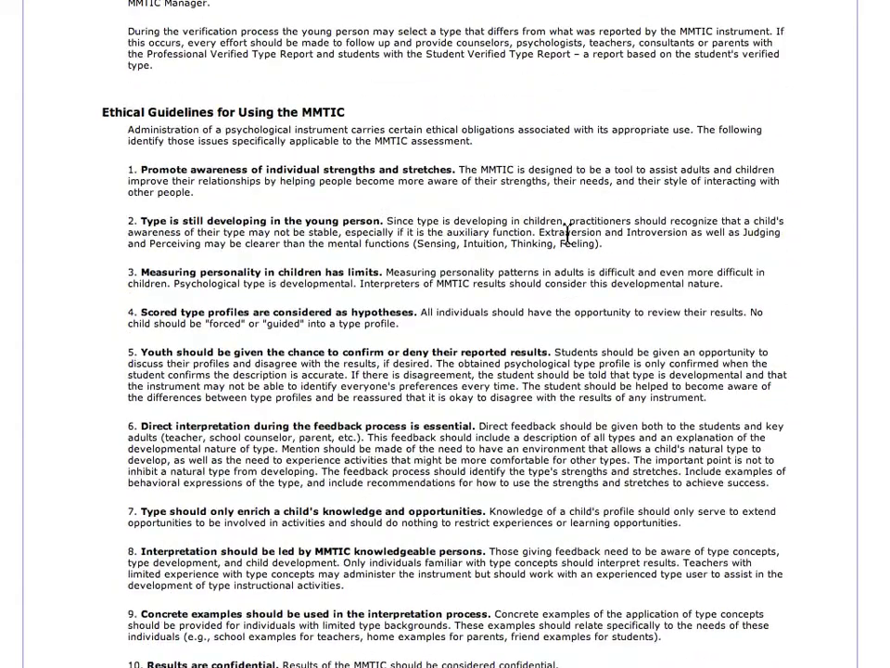
scroll(568, 234, "up", 10)
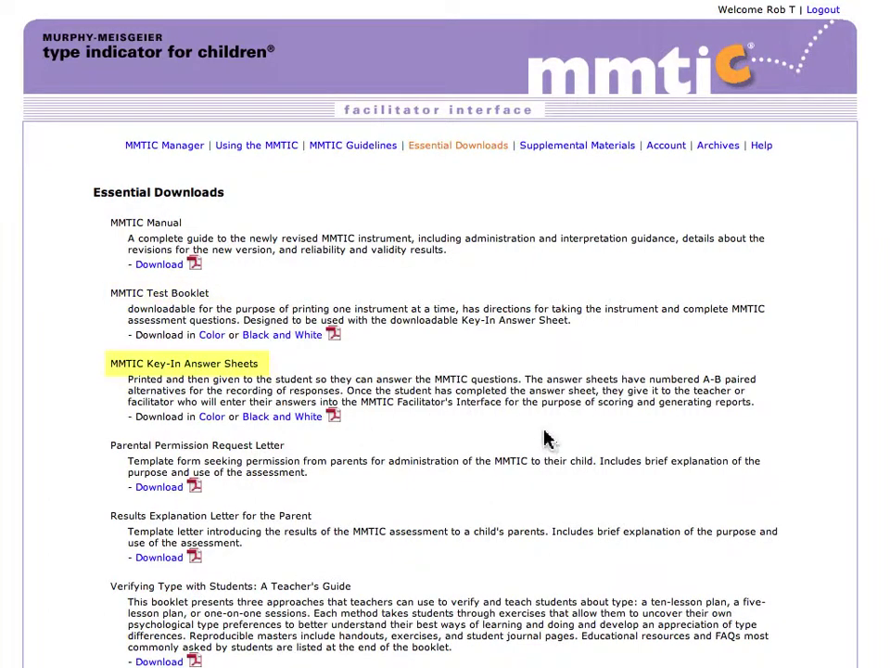
Look through the Essential Downloads documents and the list of Supplemental Materials.
scroll(547, 439, "down", 2)
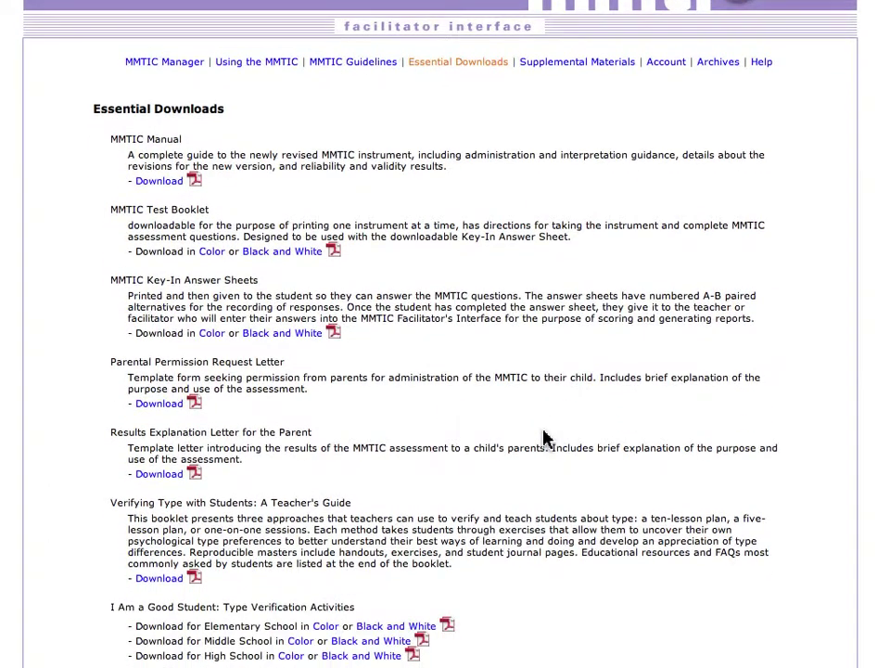
scroll(547, 439, "down", 1)
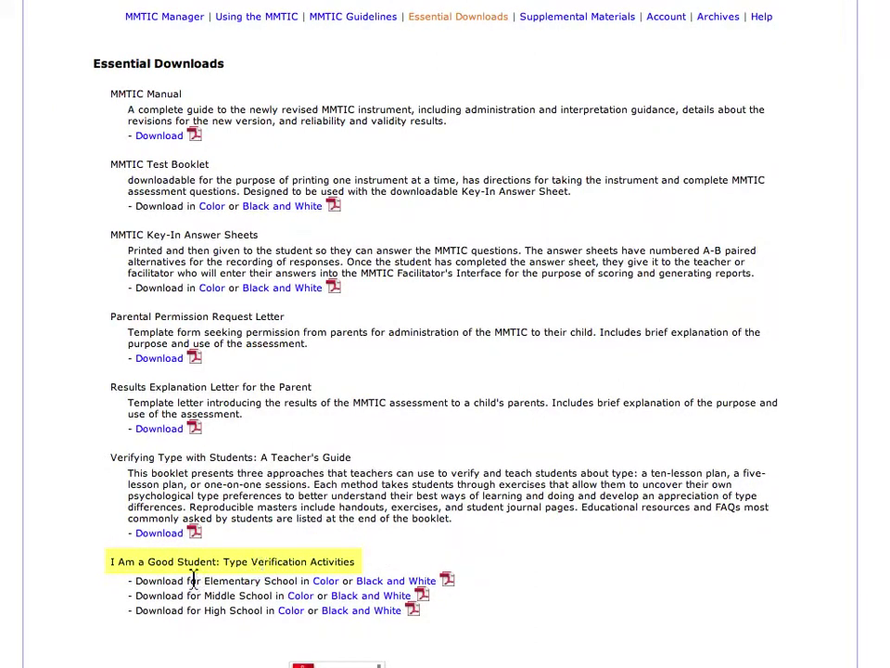
scroll(603, 498, "up", 1)
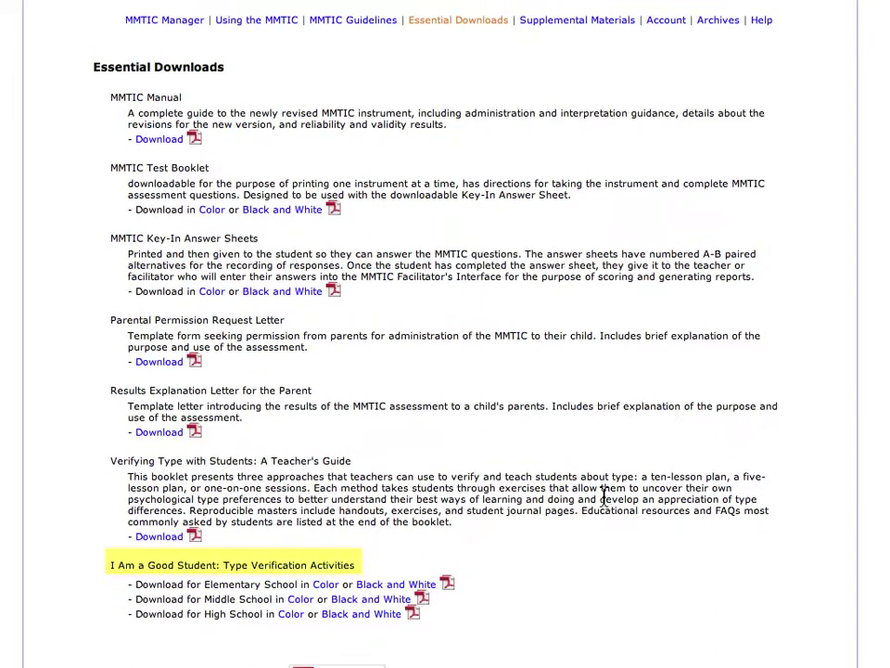
scroll(593, 498, "up", 3)
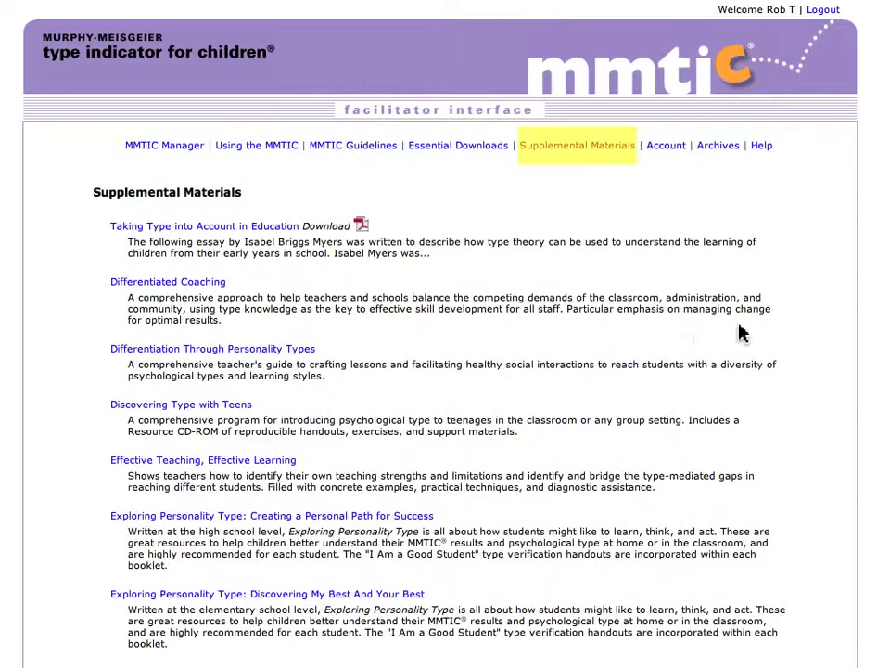
scroll(807, 339, "down", 2)
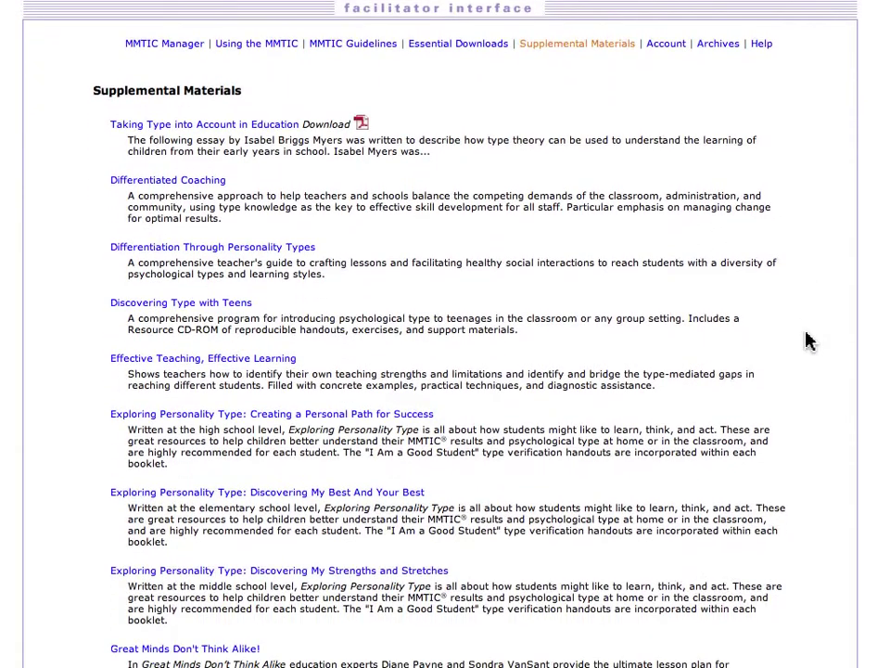
scroll(807, 341, "down", 1)
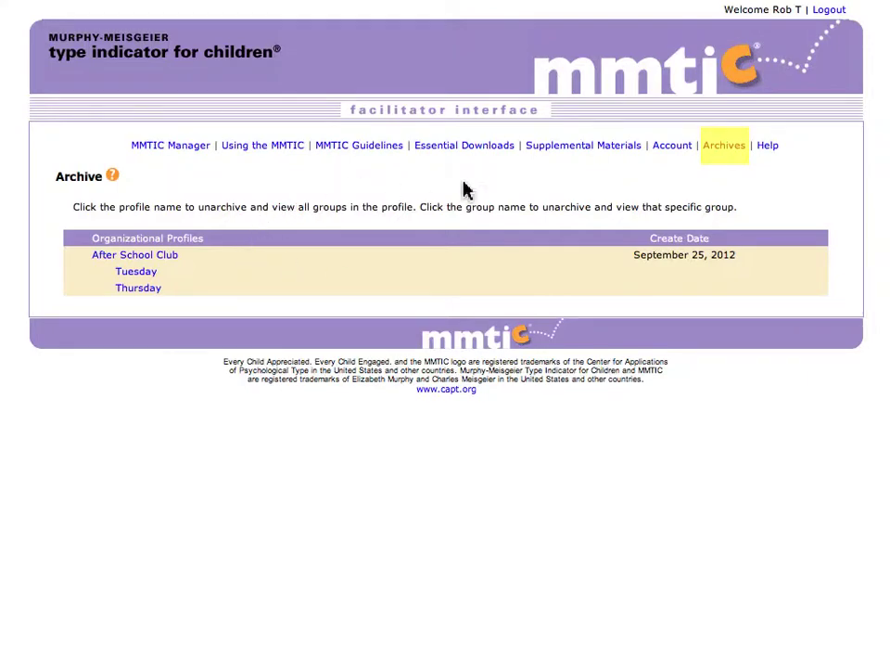
Open the Help page and read through its sections on the MMTIC Manager, profiles and groups.
left_click(769, 148)
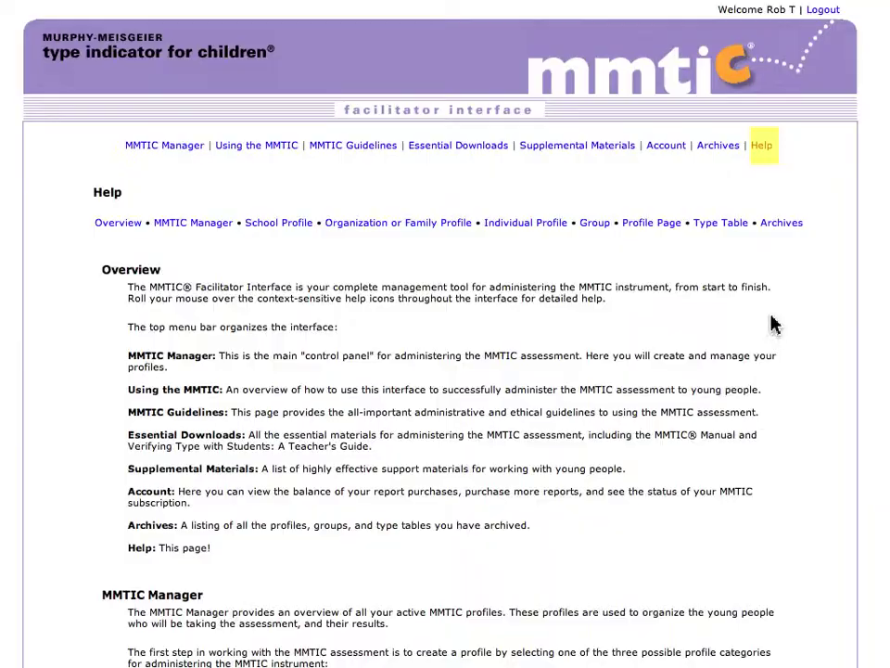
scroll(773, 323, "down", 10)
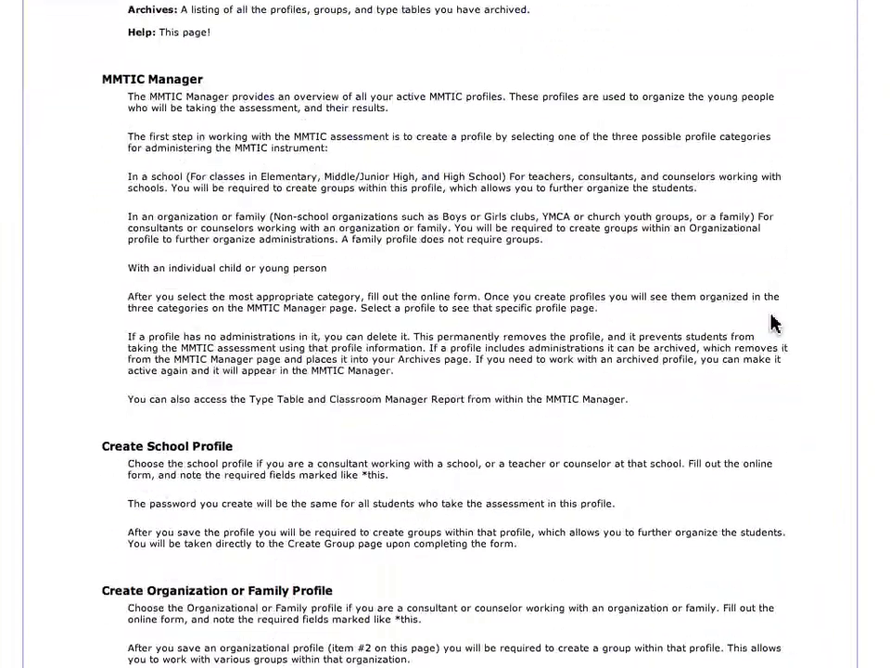
scroll(772, 323, "down", 10)
scroll(772, 323, "up", 14)
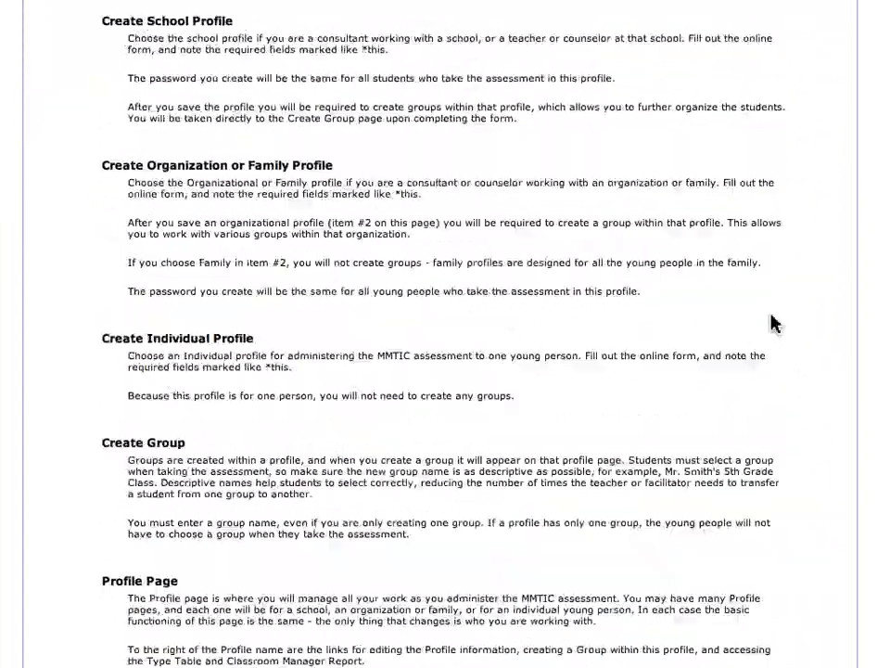
scroll(772, 320, "up", 7)
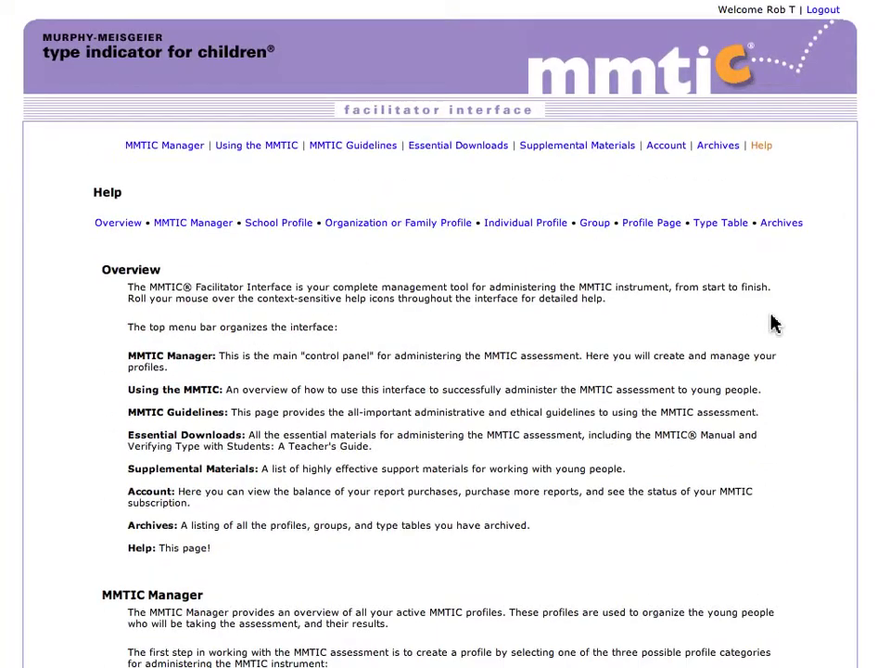
Open the school profile creation form from the MMTIC Manager and review its required fields.
left_click(166, 148)
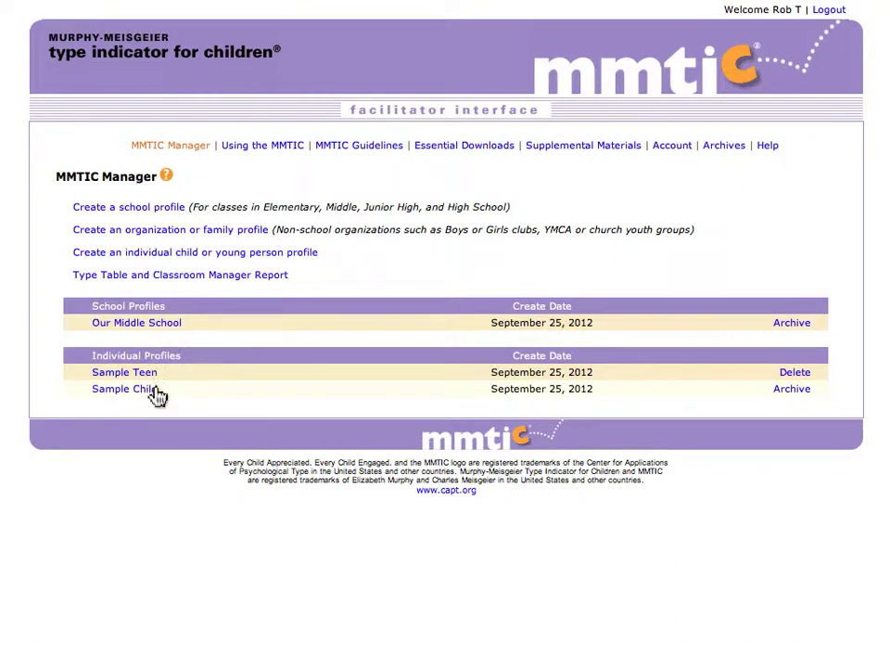
left_click(165, 210)
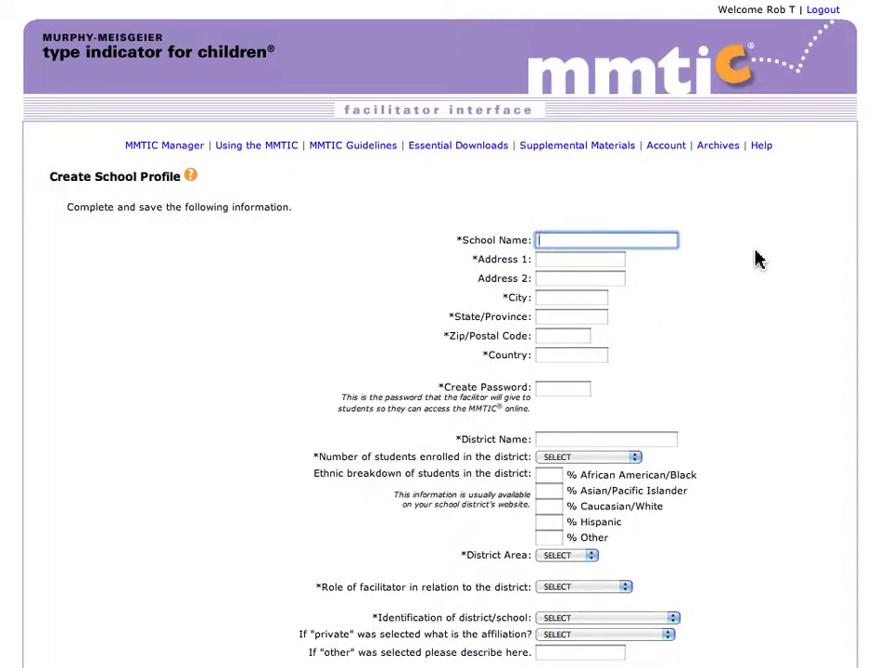
scroll(756, 258, "down", 4)
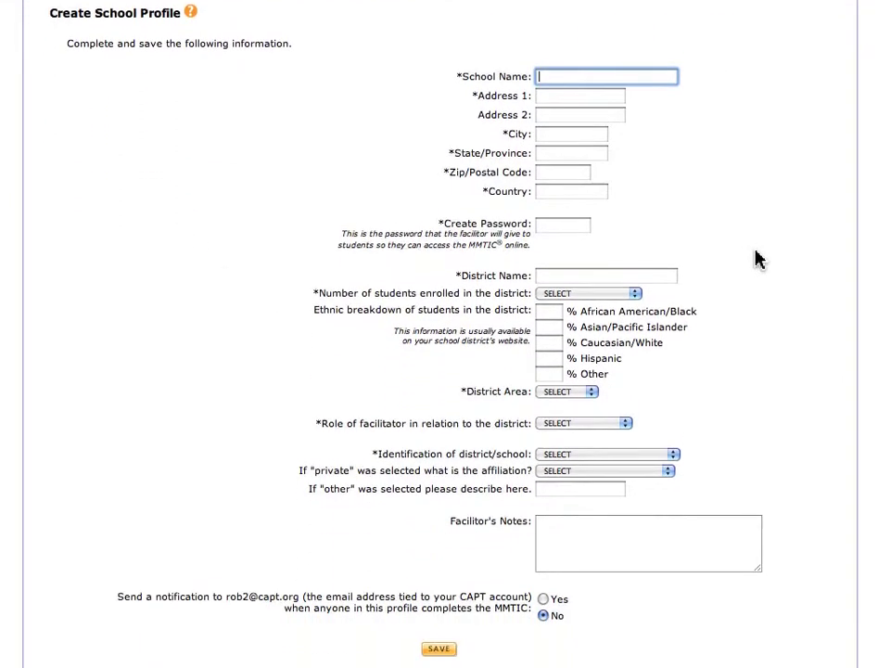
scroll(755, 258, "up", 2)
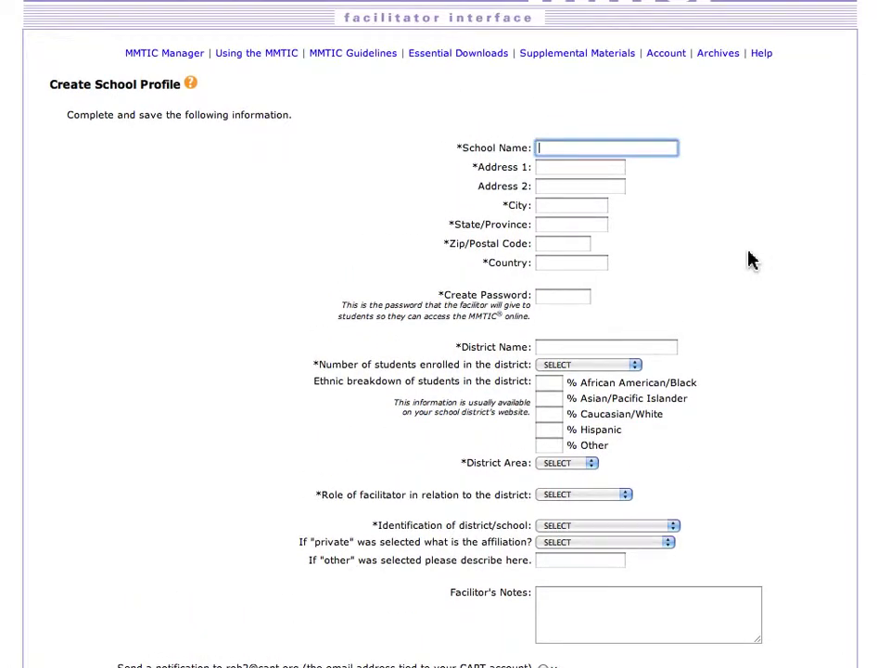
scroll(751, 259, "down", 2)
scroll(751, 260, "up", 2)
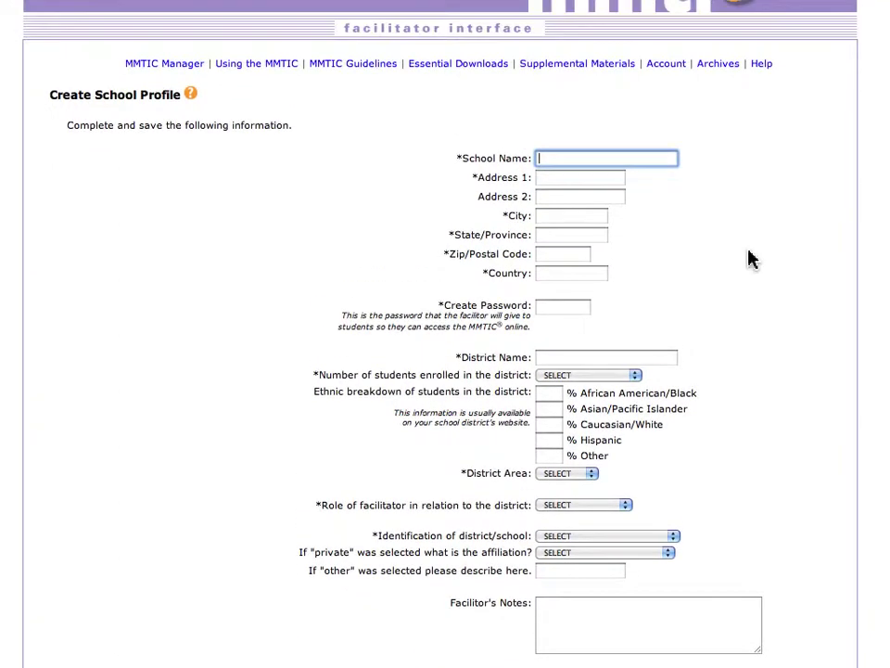
scroll(751, 258, "up", 1)
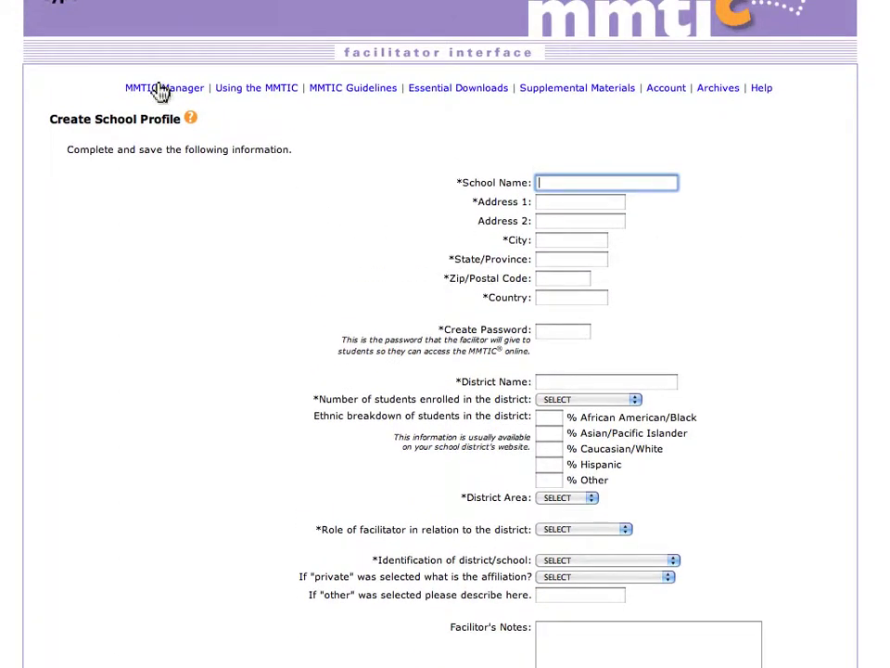
Return to the MMTIC Manager, open the Our Middle School profile and view its group creation page.
left_click(160, 88)
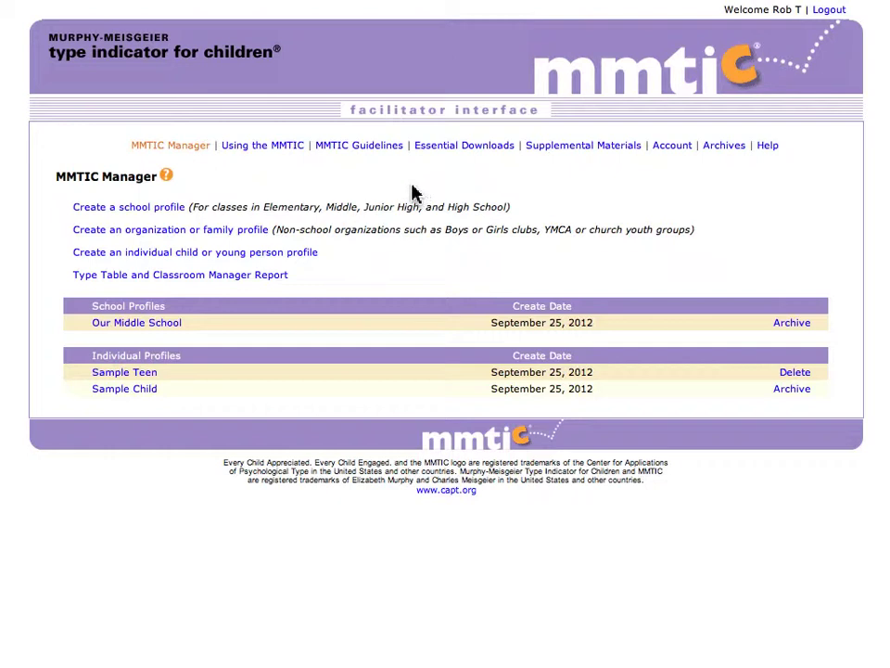
left_click(149, 324)
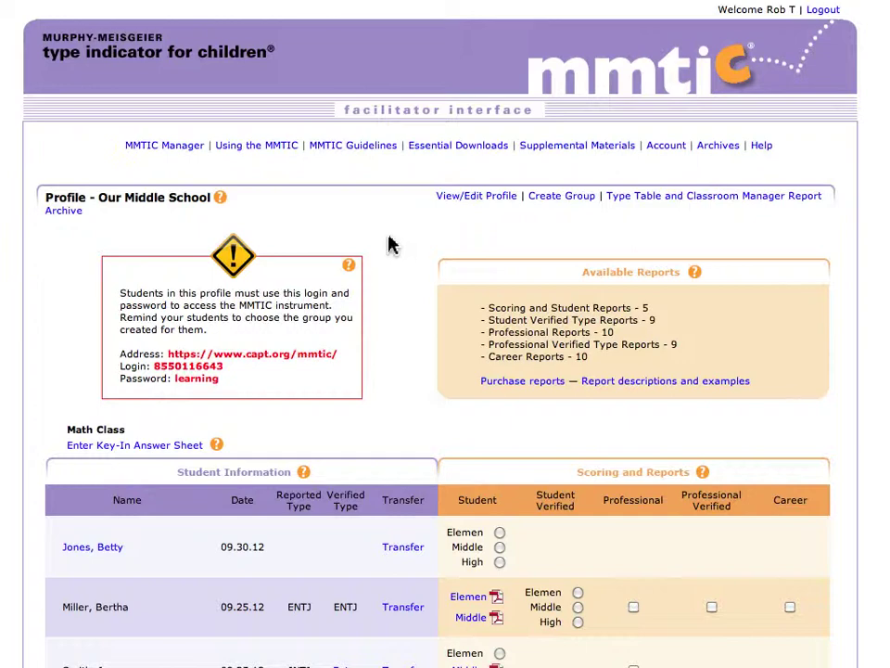
left_click(565, 201)
left_click(567, 206)
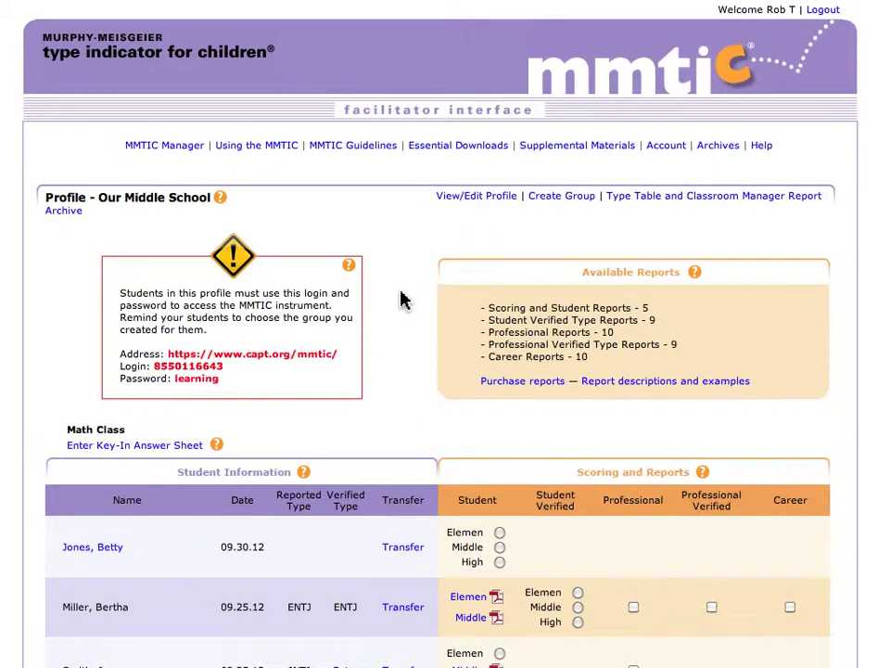
View the report purchase page with its prices and quantities, and return to the Our Middle School profile.
left_click(525, 382)
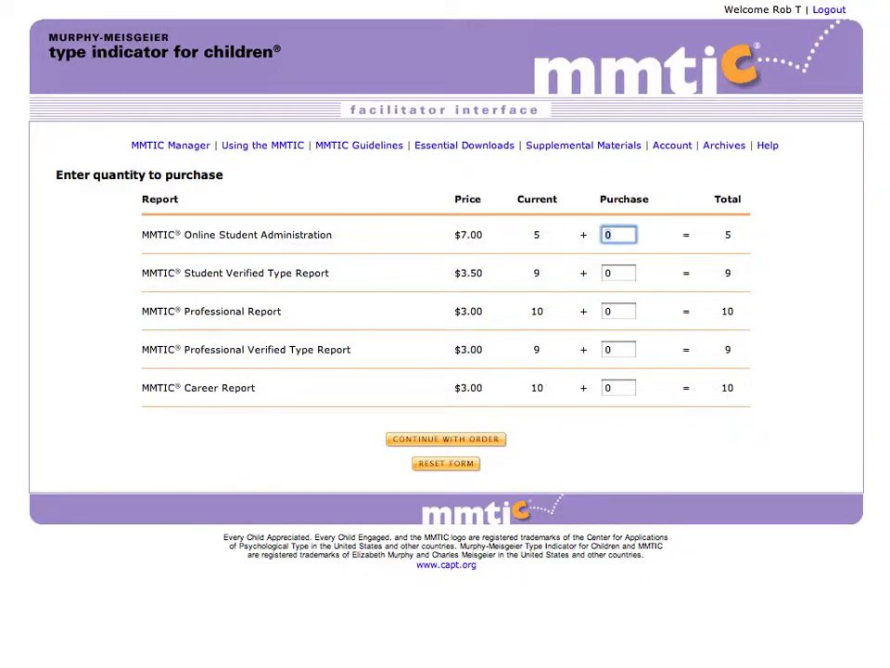
left_click(44, 0)
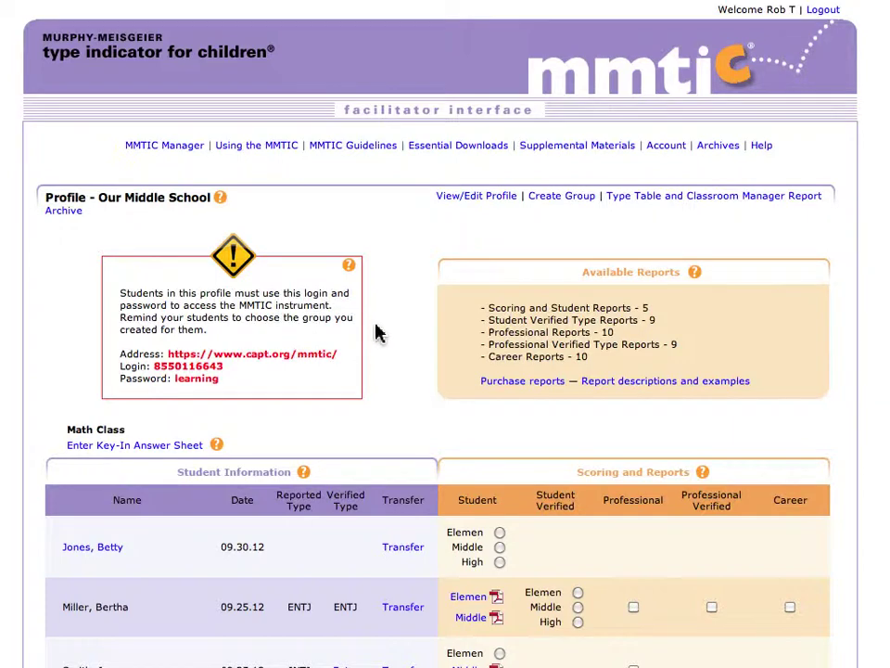
View the help on the student login information and examine the Math Class student and report table.
left_click(349, 267)
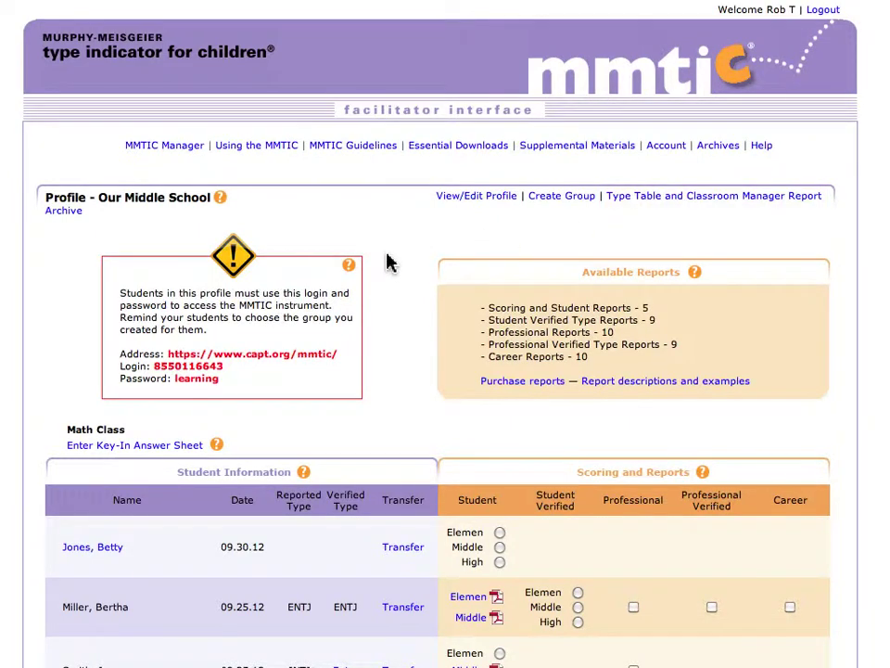
scroll(389, 262, "down", 3)
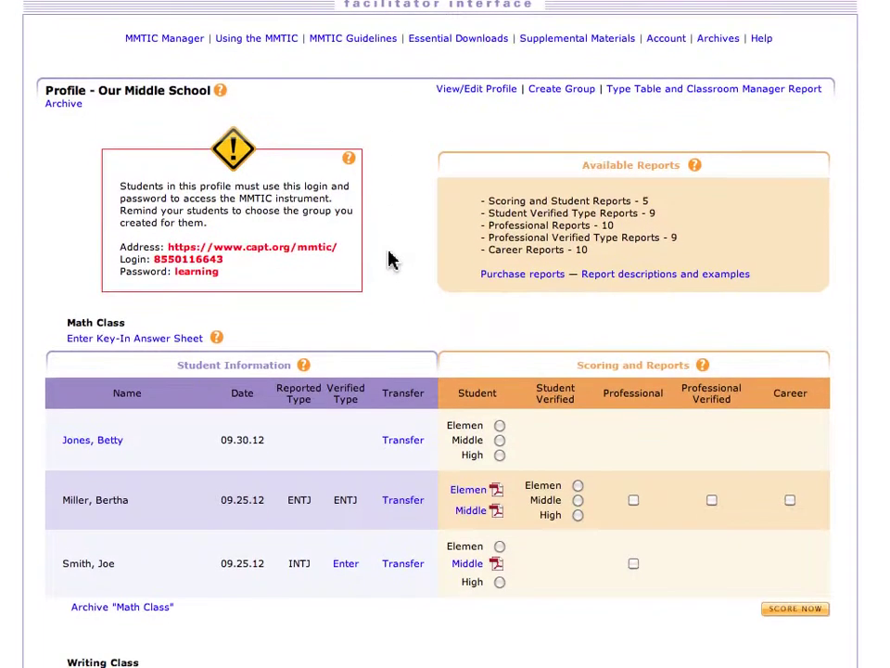
scroll(390, 260, "down", 2)
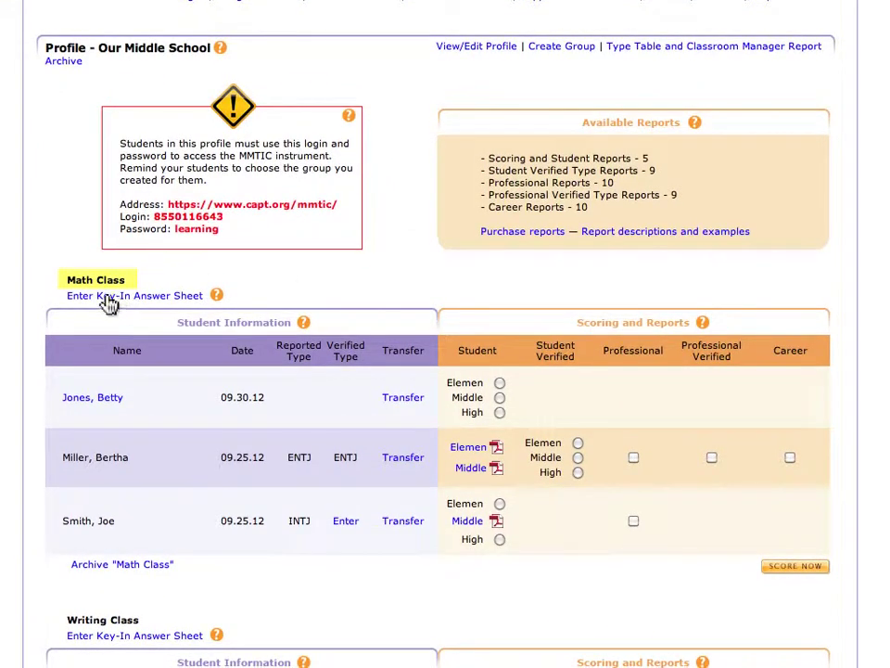
scroll(368, 280, "down", 1)
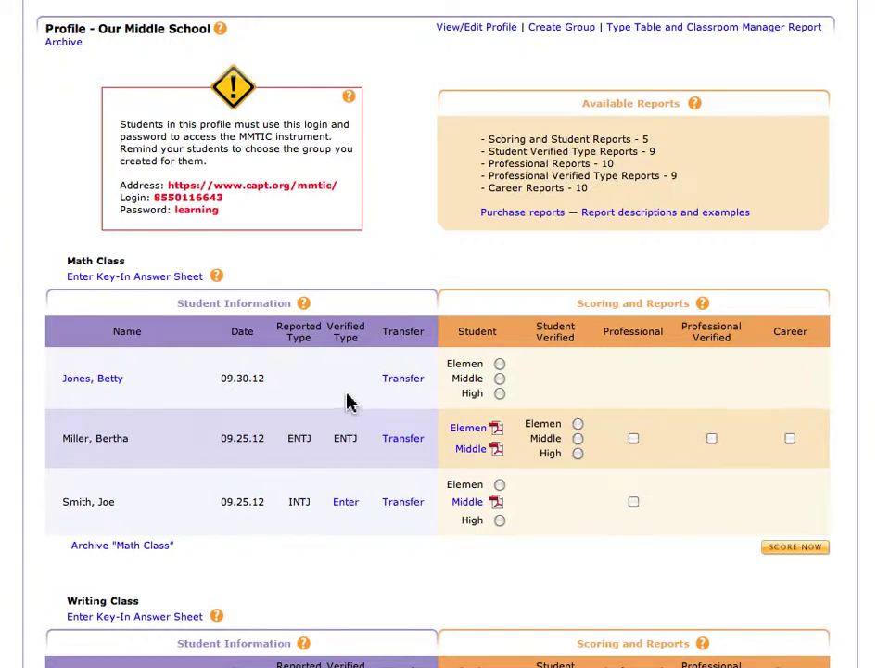
Submit the Middle-level student report for scoring for the Math Class student dated 09.30.12, and check its status in the table.
left_click(500, 378)
left_click(802, 549)
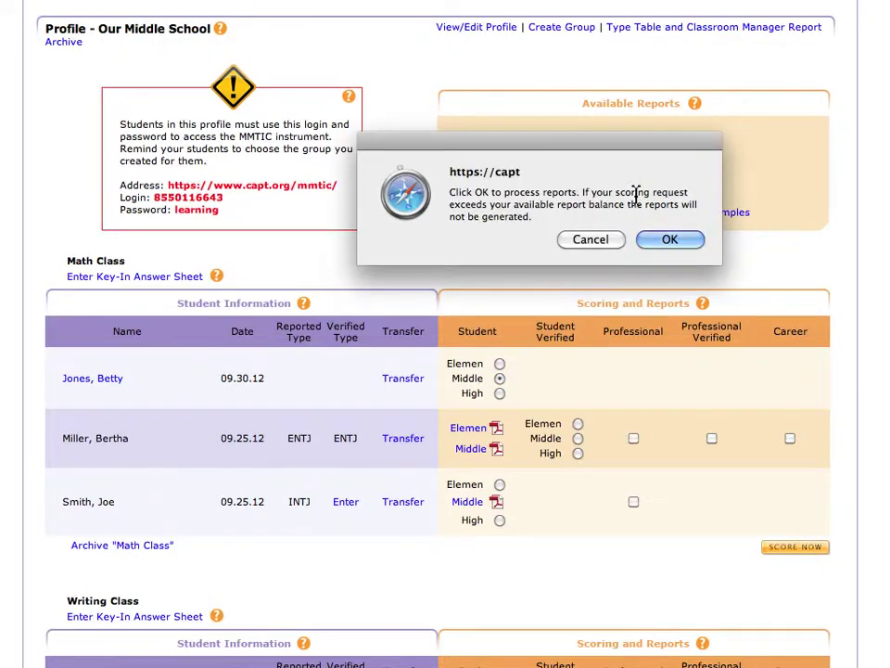
left_click(688, 245)
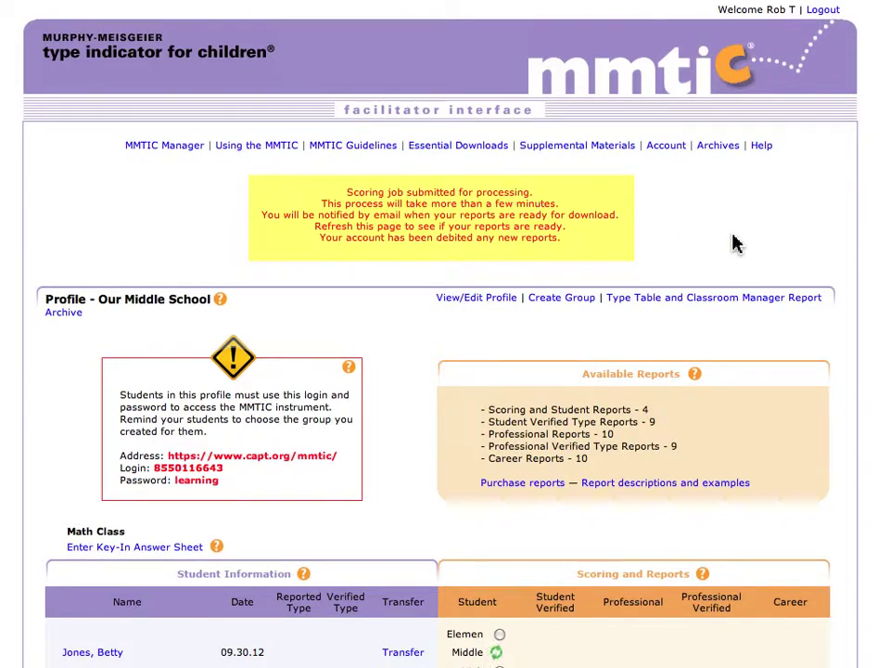
scroll(735, 243, "down", 4)
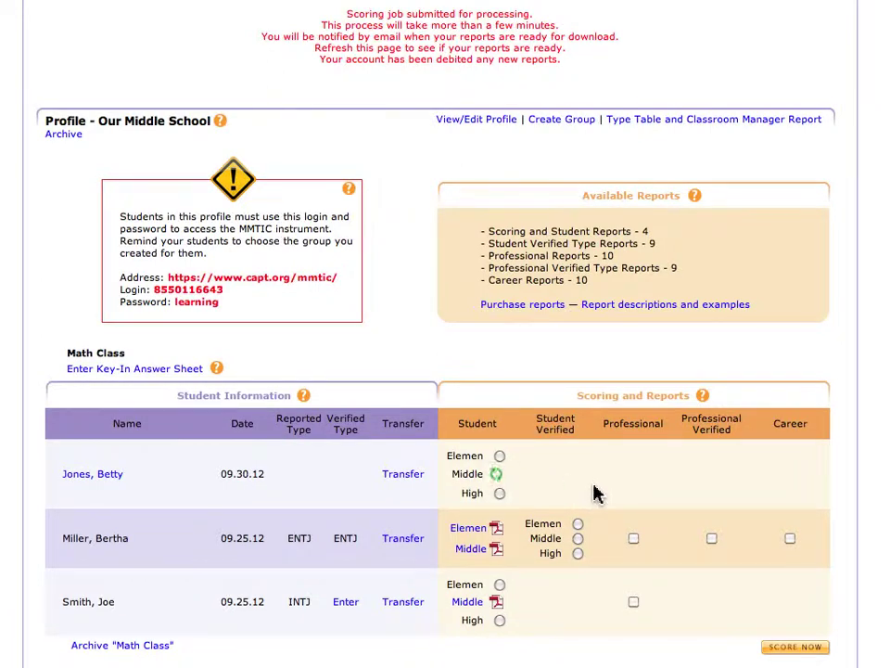
scroll(592, 490, "down", 1)
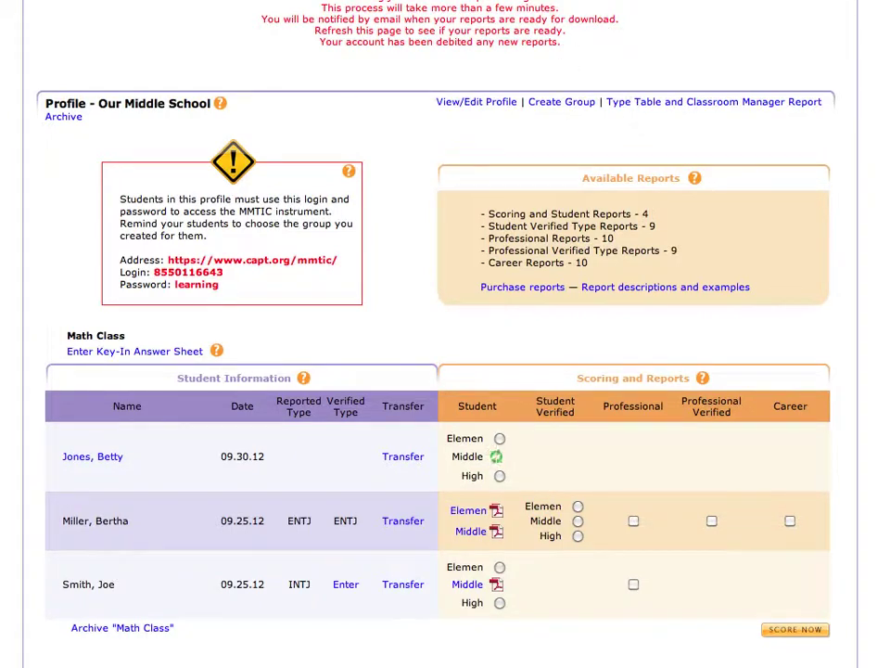
Check the scored report for the Math Class student dated 09.30.12 and examine the archive options for the profile's groups.
scroll(714, 165, "up", 2)
scroll(714, 165, "down", 1)
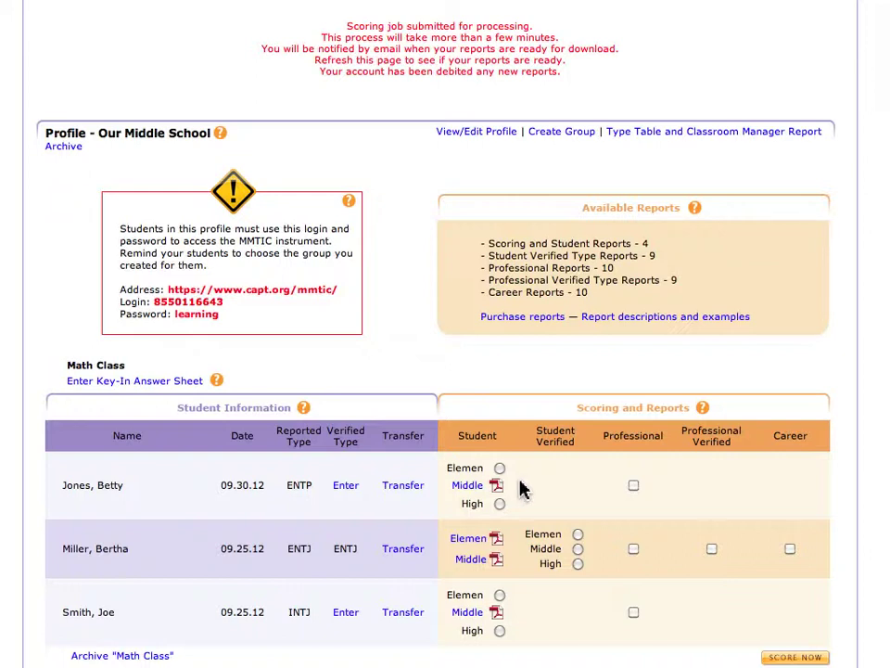
scroll(536, 476, "up", 4)
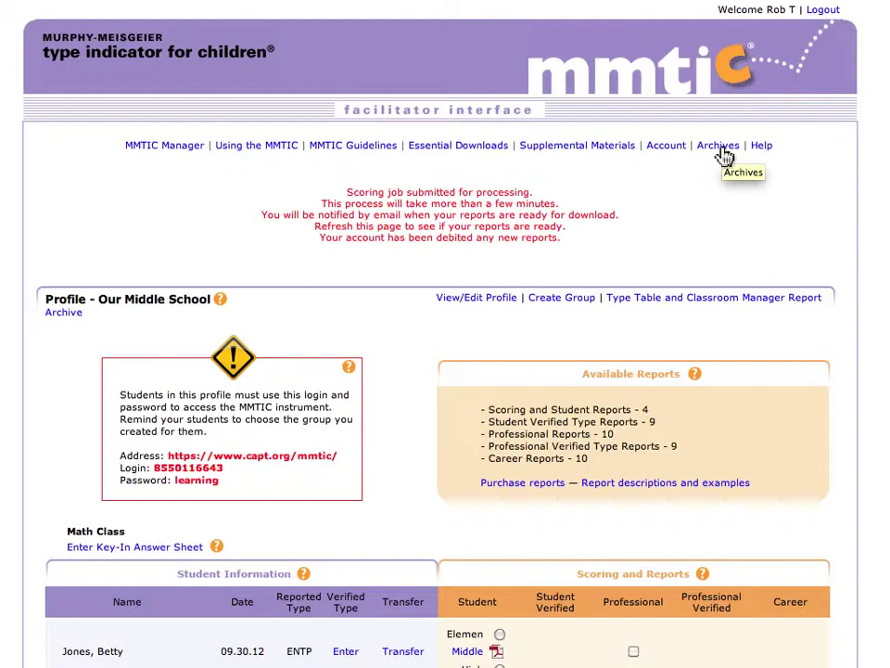
scroll(666, 238, "down", 5)
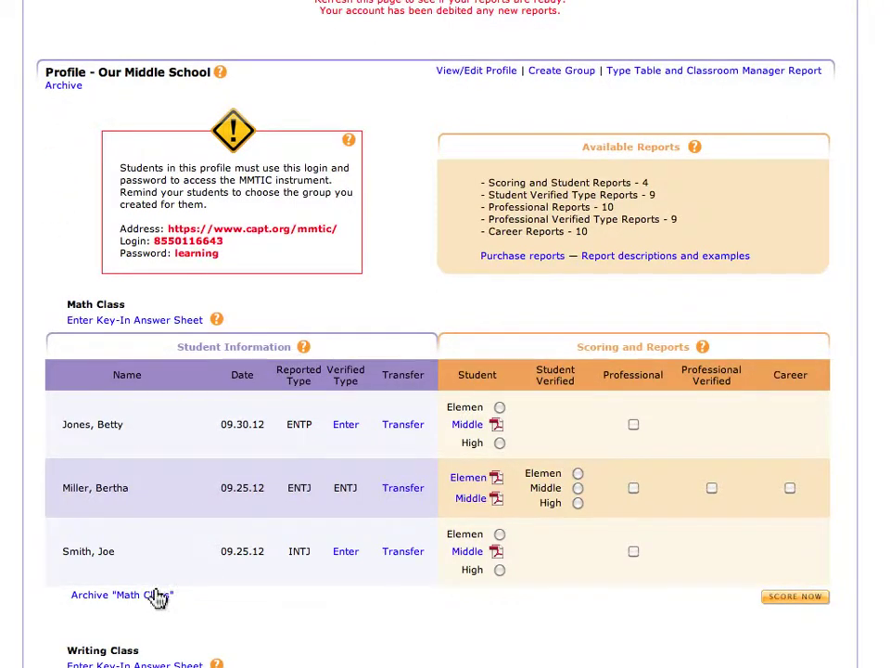
scroll(158, 580, "down", 2)
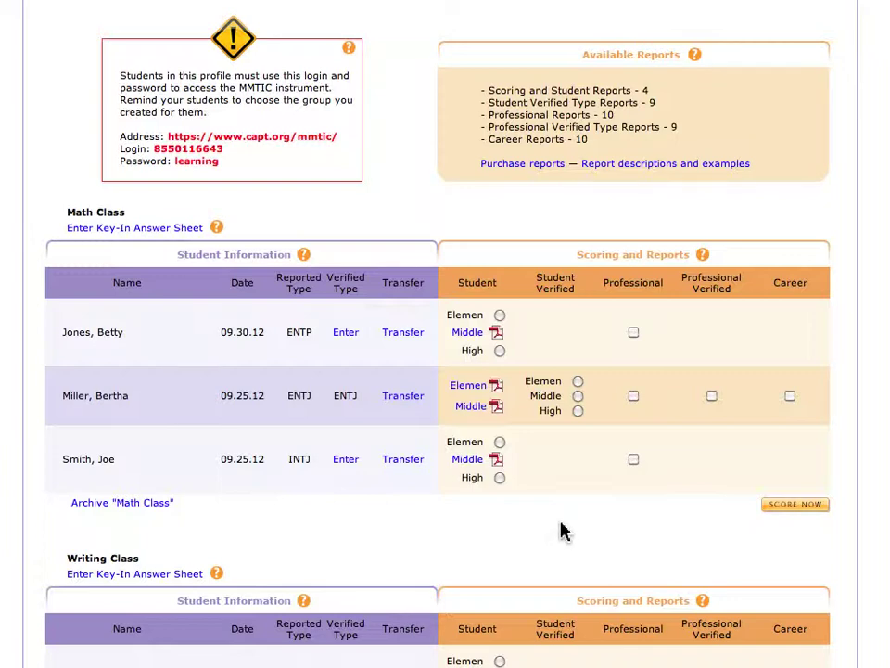
scroll(562, 526, "up", 5)
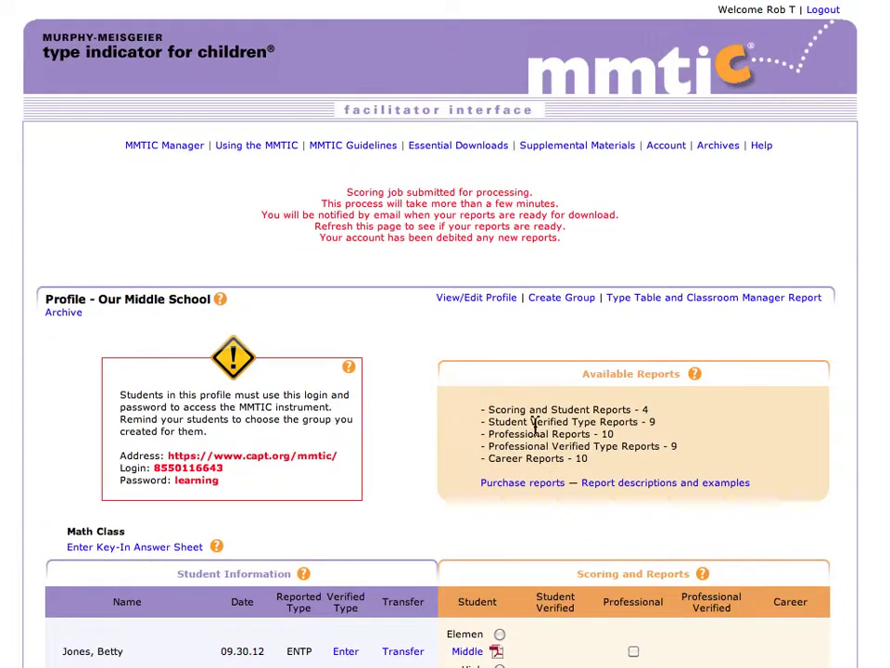
Reactivate the After School Club profile from the archives, review its Tuesday and Thursday groups, and return to the MMTIC Manager.
left_click(719, 148)
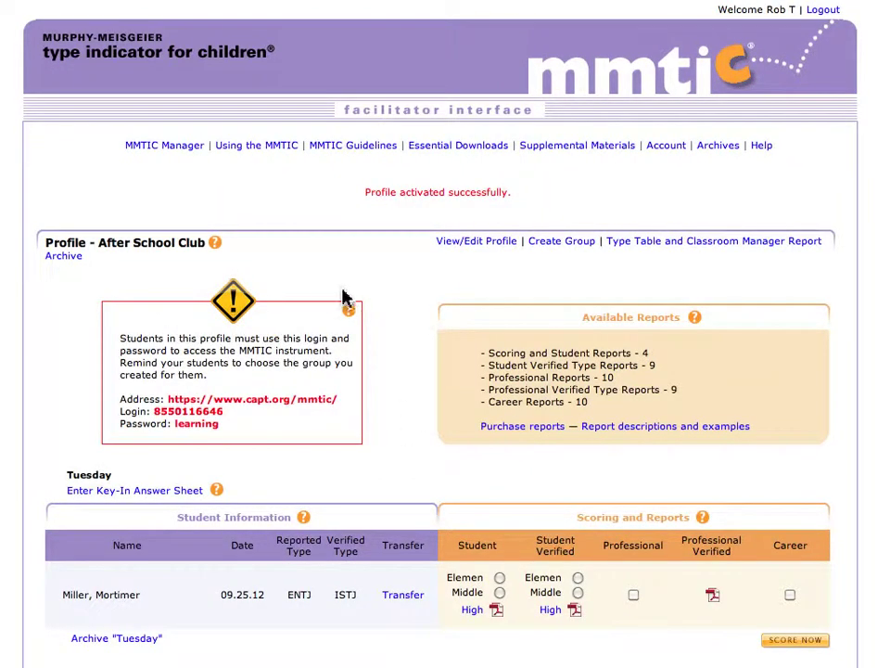
scroll(384, 297, "down", 3)
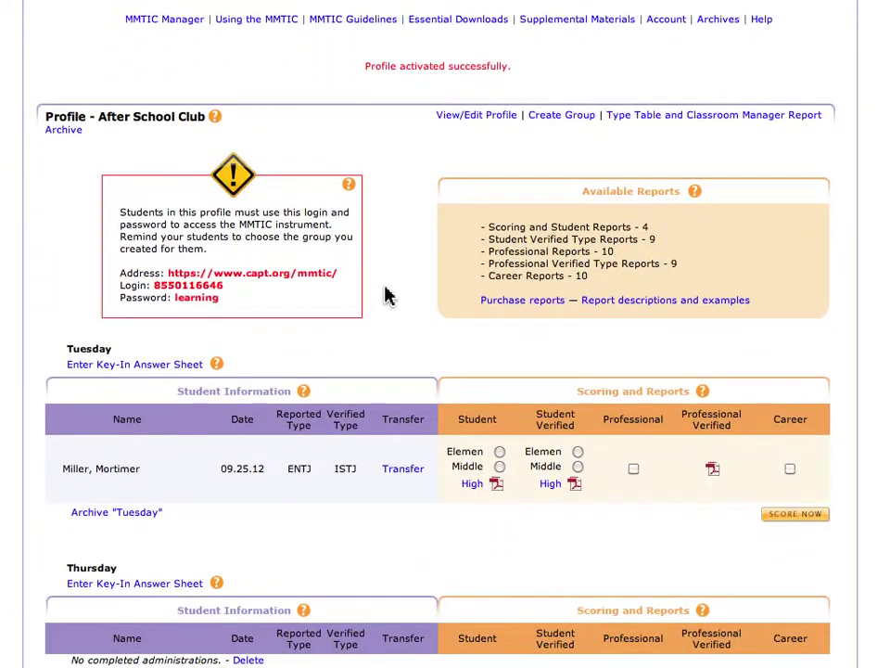
scroll(389, 295, "down", 2)
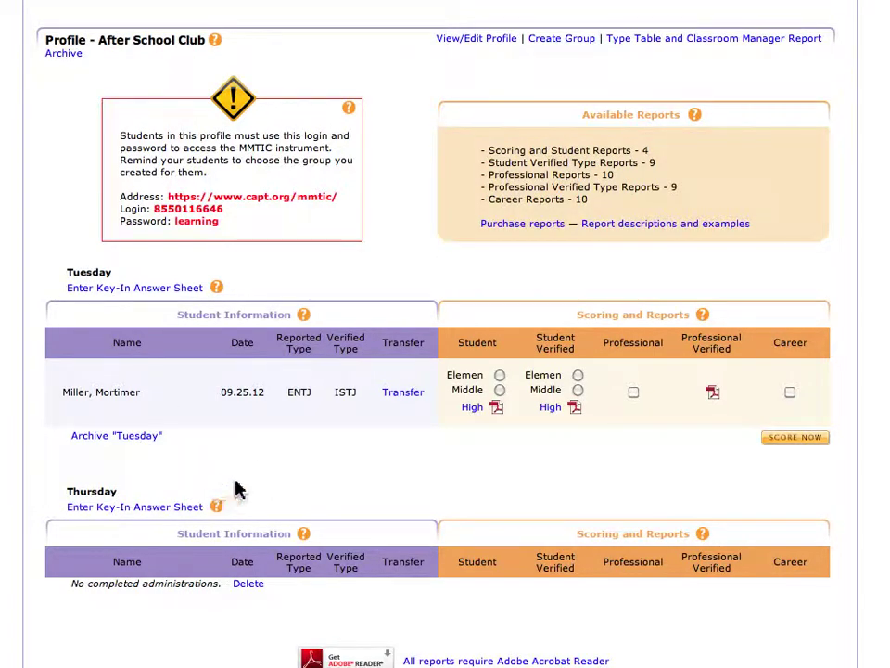
scroll(248, 478, "up", 5)
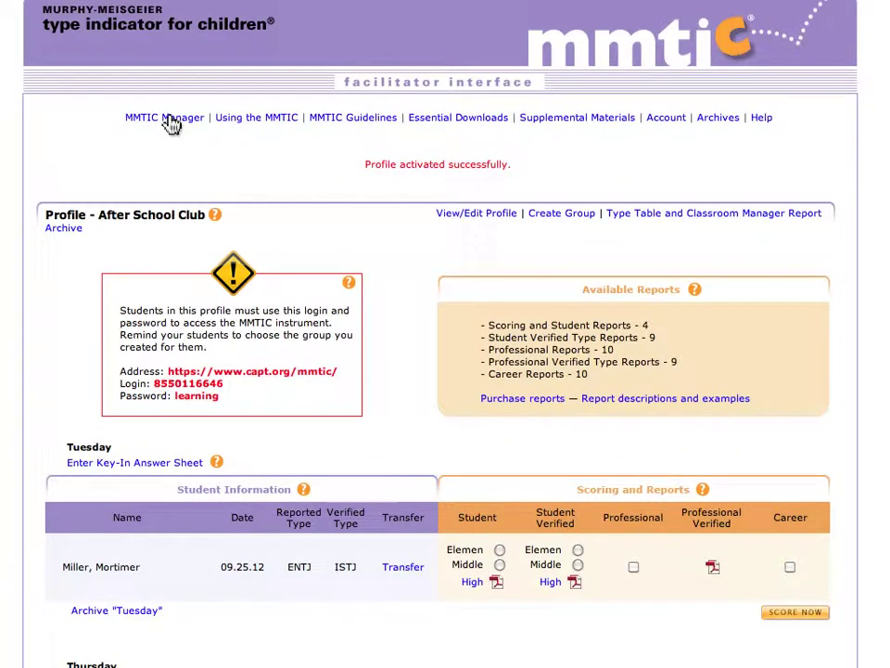
left_click(169, 121)
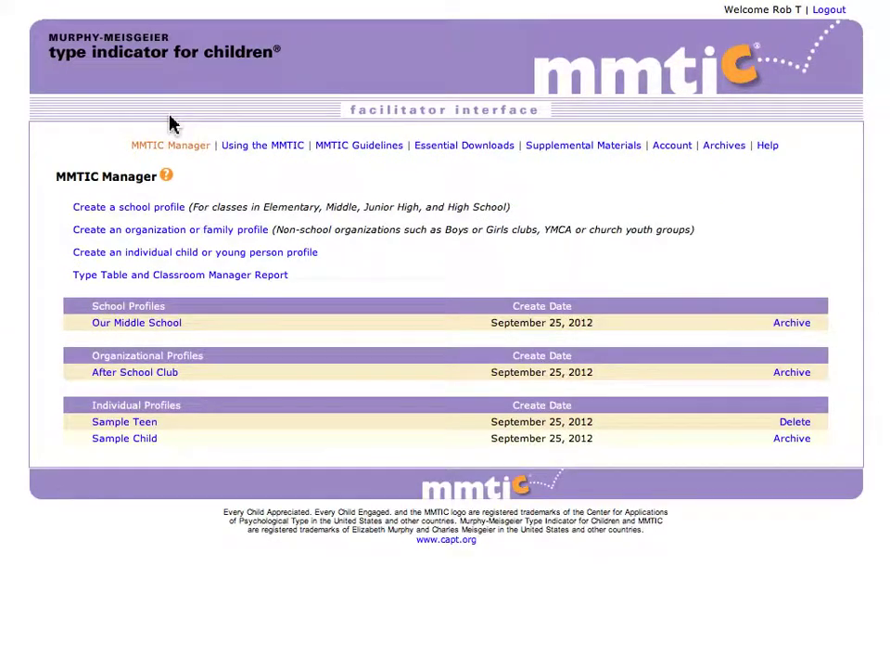